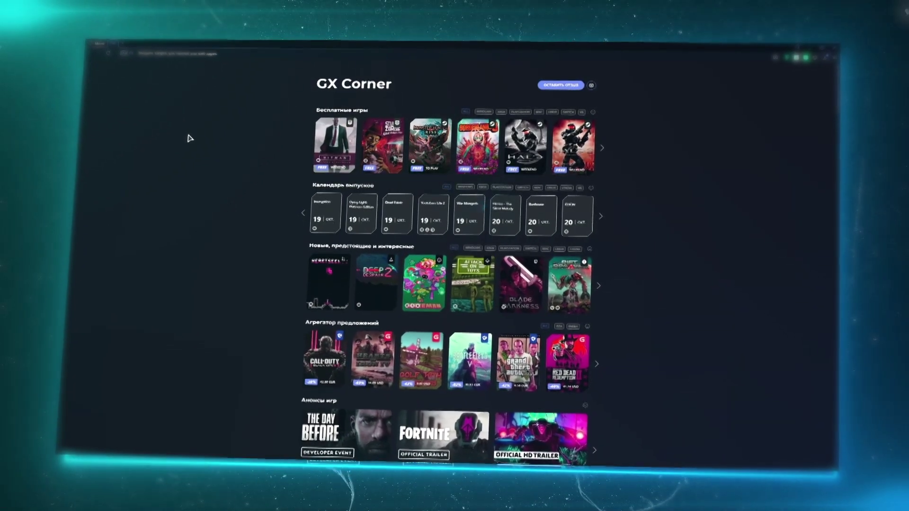
- Go to dafont.com in Opera GX by typing dafont into the address bar
{"action": "left_click", "coordinate": [190, 48]}
{"action": "type", "text": "dafont"}
{"action": "key", "text": "Return"}
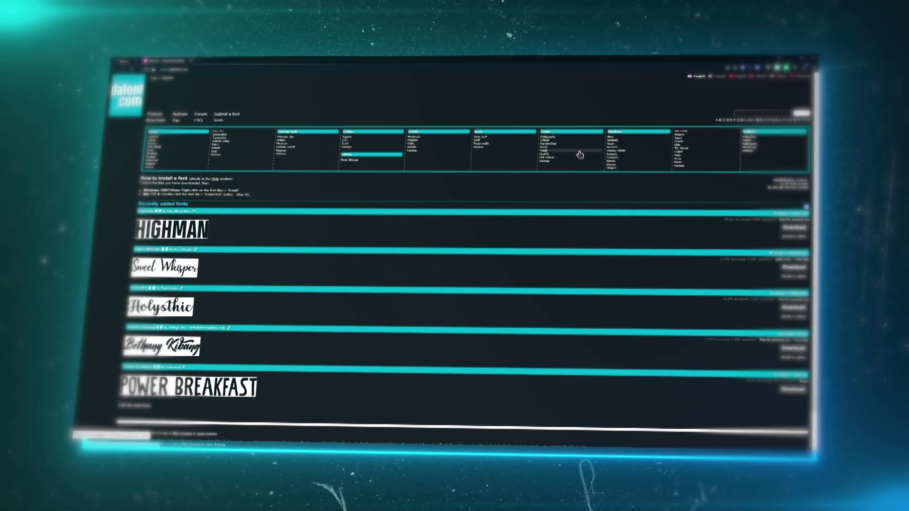
- Show the Brush fonts from dafont.com's Script category
{"action": "left_click", "coordinate": [544, 149]}
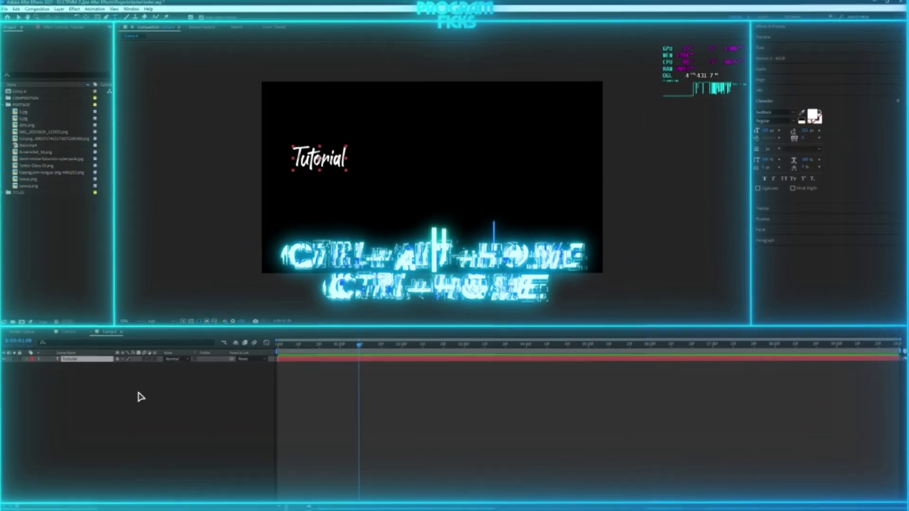
- Centre the Tutorial layer's anchor point, then centre the layer in the composition
{"action": "key", "text": "ctrl+alt+Home"}
{"action": "key", "text": "ctrl+Home"}
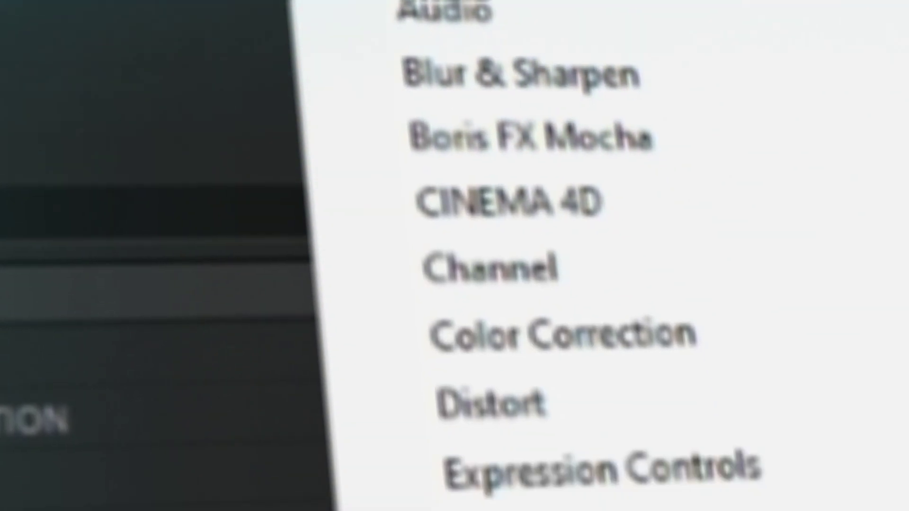
- Add a Stroke effect to Tutorial using All Masks and Reveal Original Image paint style
{"action": "mouse_move", "coordinate": [821, 314]}
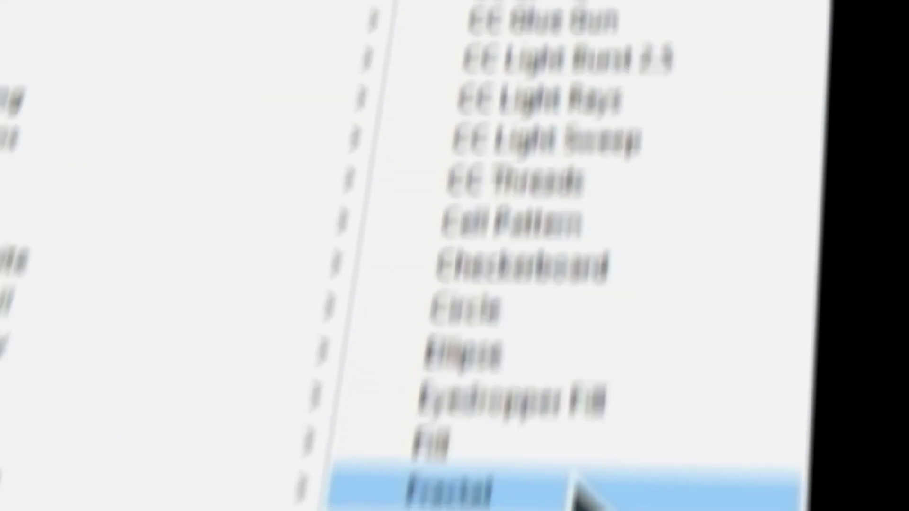
{"action": "left_click", "coordinate": [480, 338]}
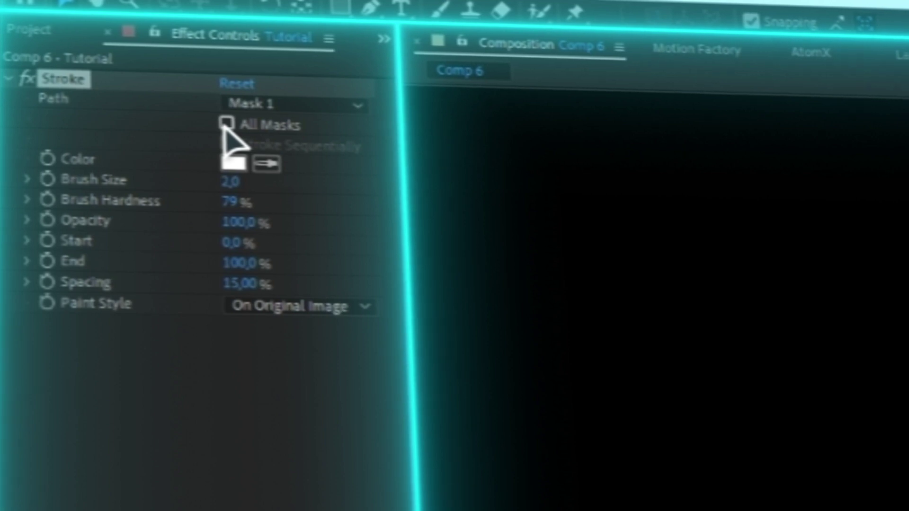
{"action": "left_click", "coordinate": [225, 124]}
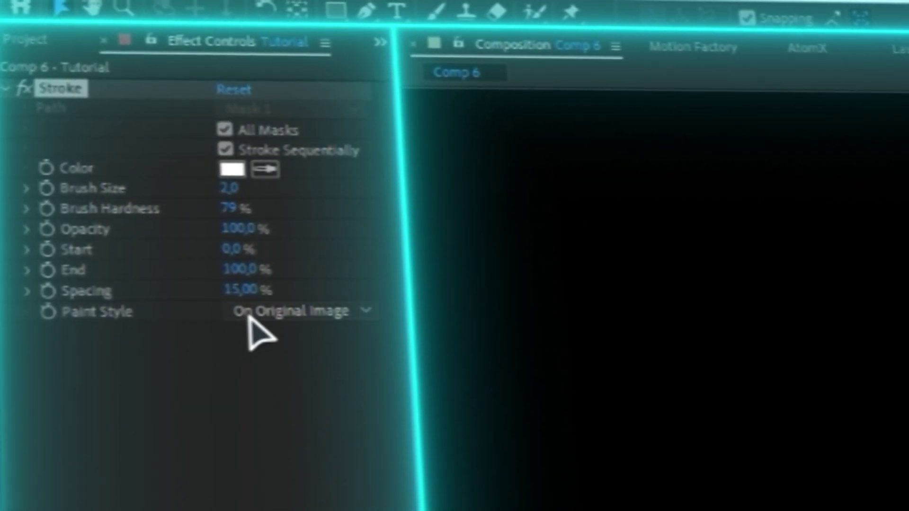
{"action": "left_click", "coordinate": [289, 311]}
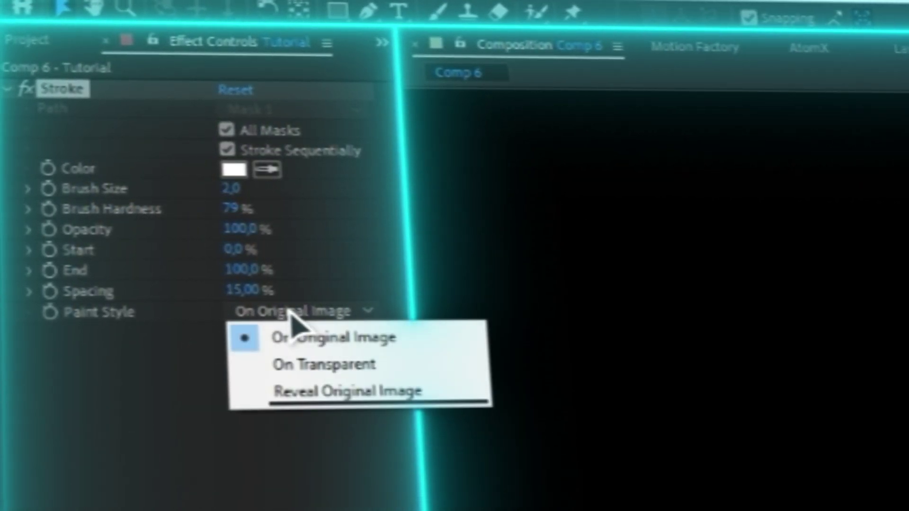
{"action": "left_click", "coordinate": [314, 393]}
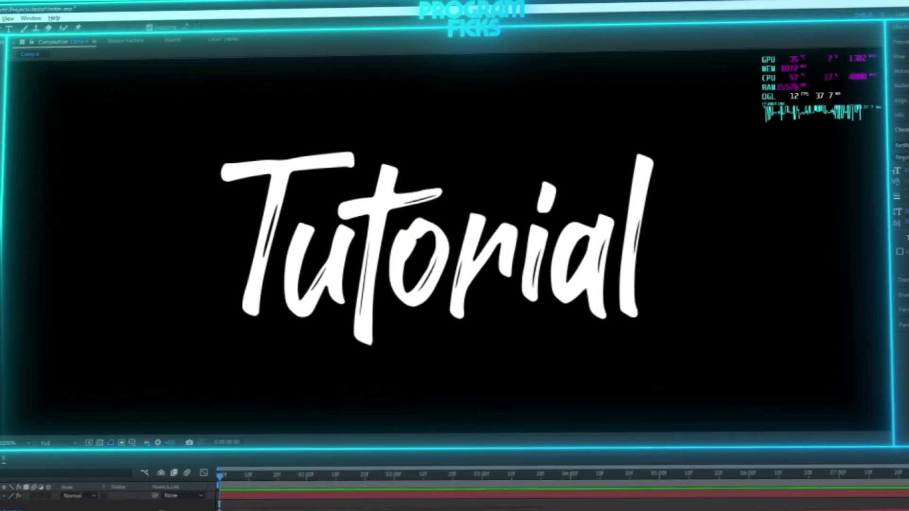
- Keyframe Stroke End from 0% at the start to 100% later, then select both keyframes
{"action": "key", "text": "u"}
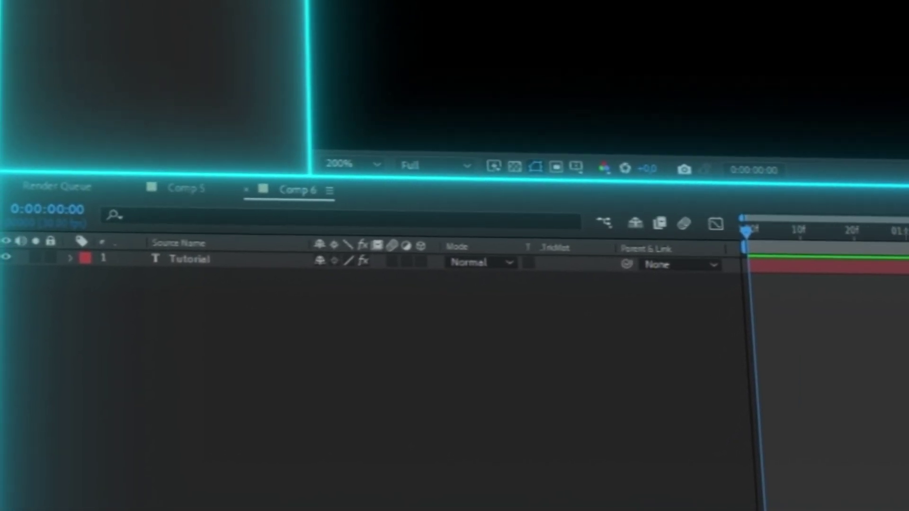
{"action": "left_click", "coordinate": [71, 262]}
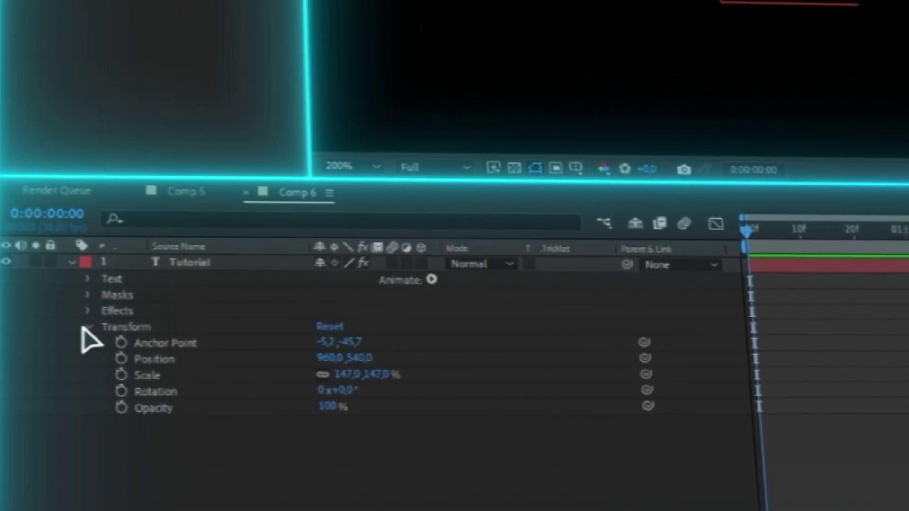
{"action": "left_click", "coordinate": [103, 327]}
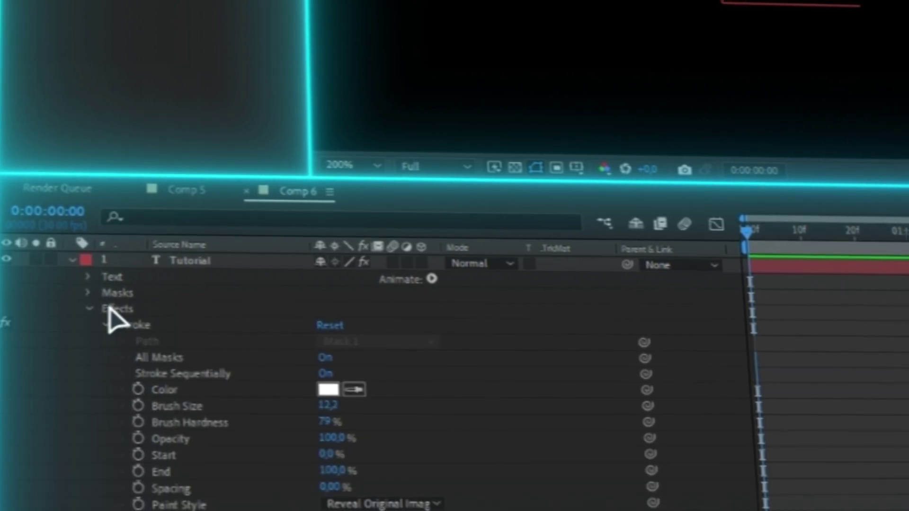
{"action": "left_click", "coordinate": [135, 468]}
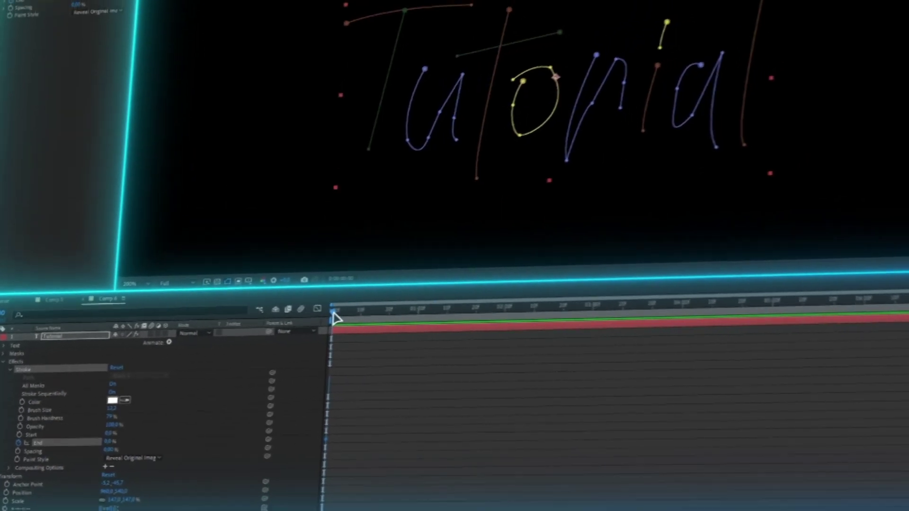
{"action": "left_click_drag", "start_coordinate": [334, 314], "coordinate": [650, 364]}
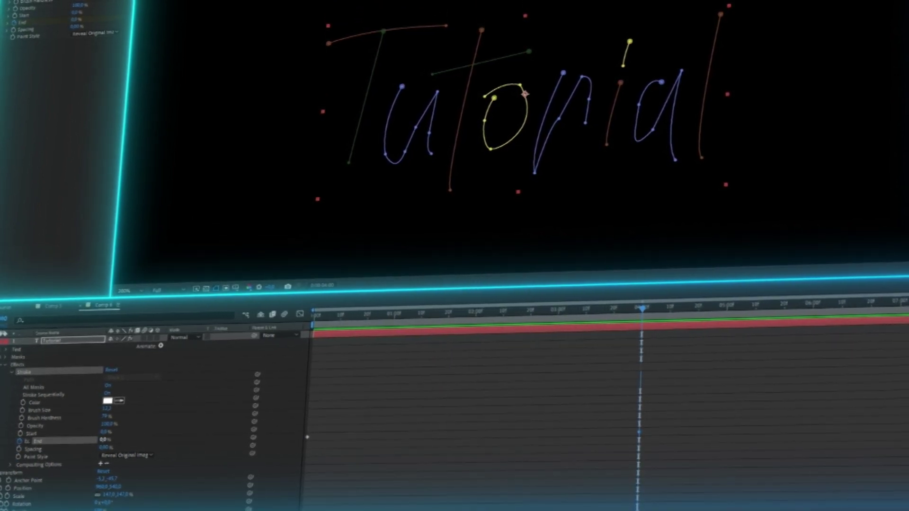
{"action": "left_click_drag", "start_coordinate": [704, 381], "coordinate": [302, 478]}
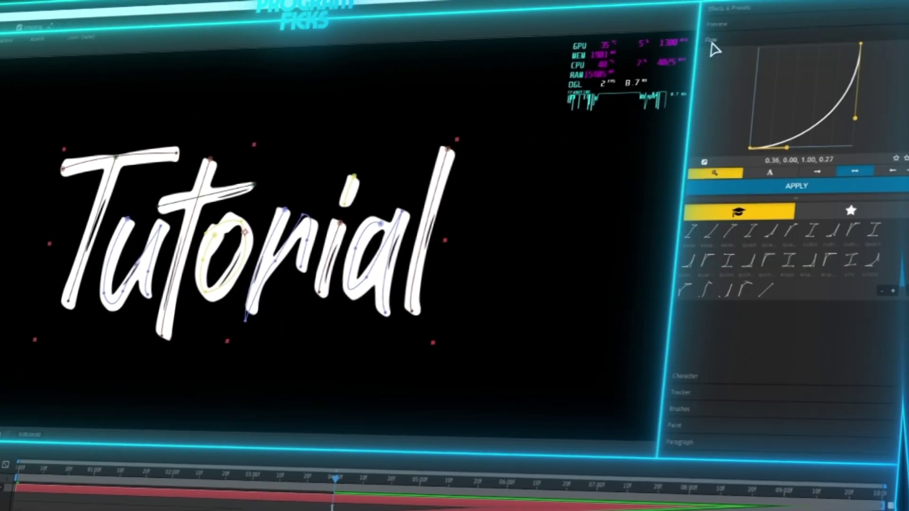
- Shape the Flow easing curve into an S-curve of 0.64, 0.05, 0.39, 0.97
{"action": "left_click_drag", "start_coordinate": [845, 116], "coordinate": [790, 48]}
{"action": "left_click_drag", "start_coordinate": [784, 148], "coordinate": [818, 144]}
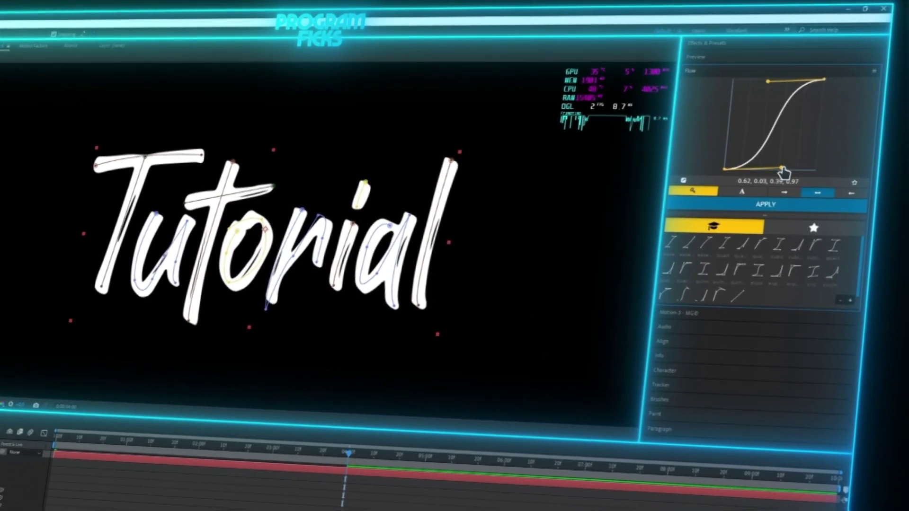